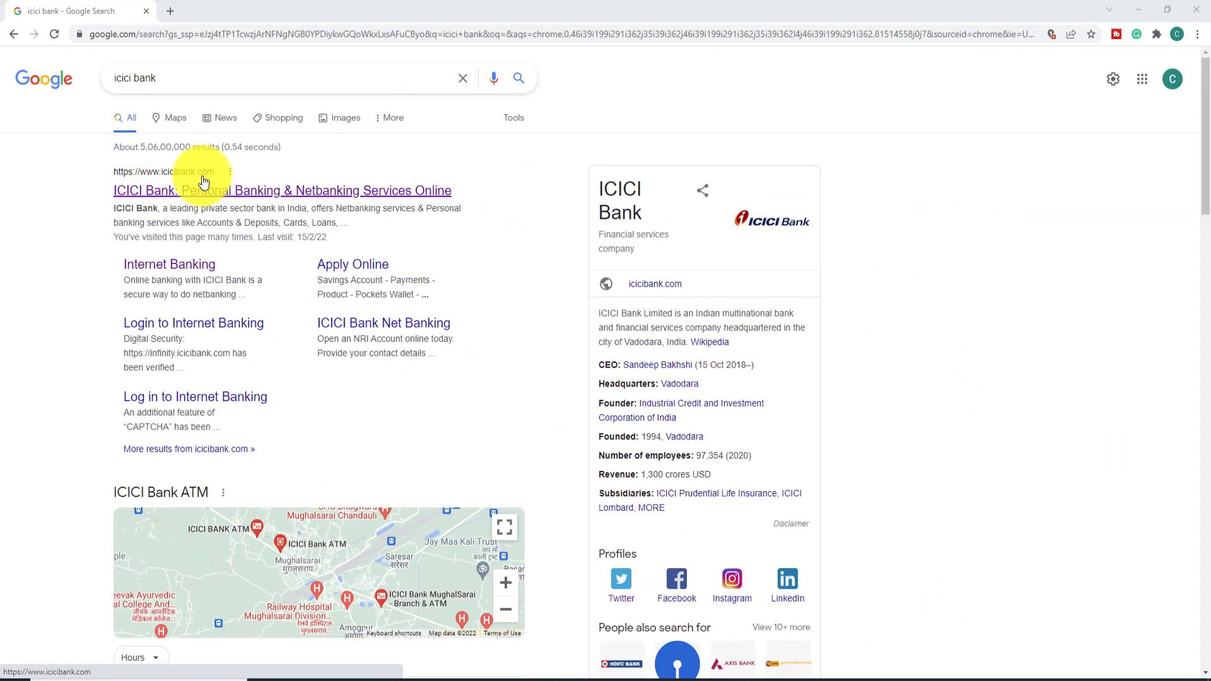
Open the first ICICI Bank result from Google and go to its internet banking LOGIN page.
{"action": "left_click", "coordinate": [165, 200]}
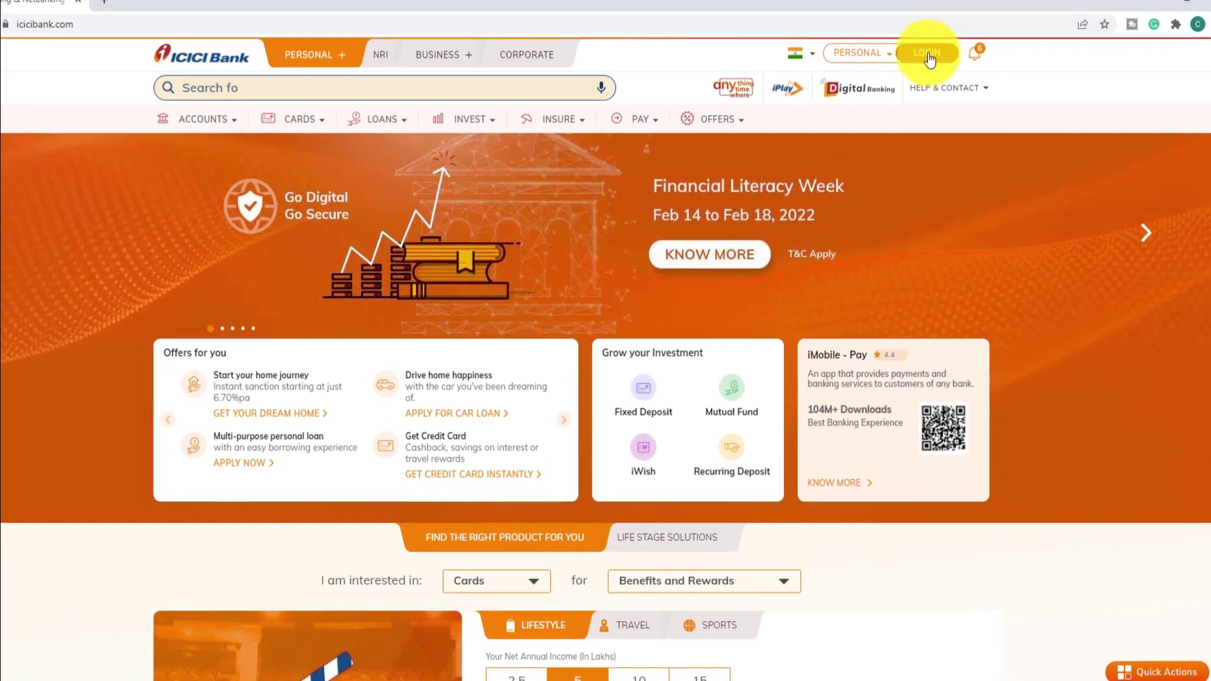
{"action": "left_click", "coordinate": [926, 39]}
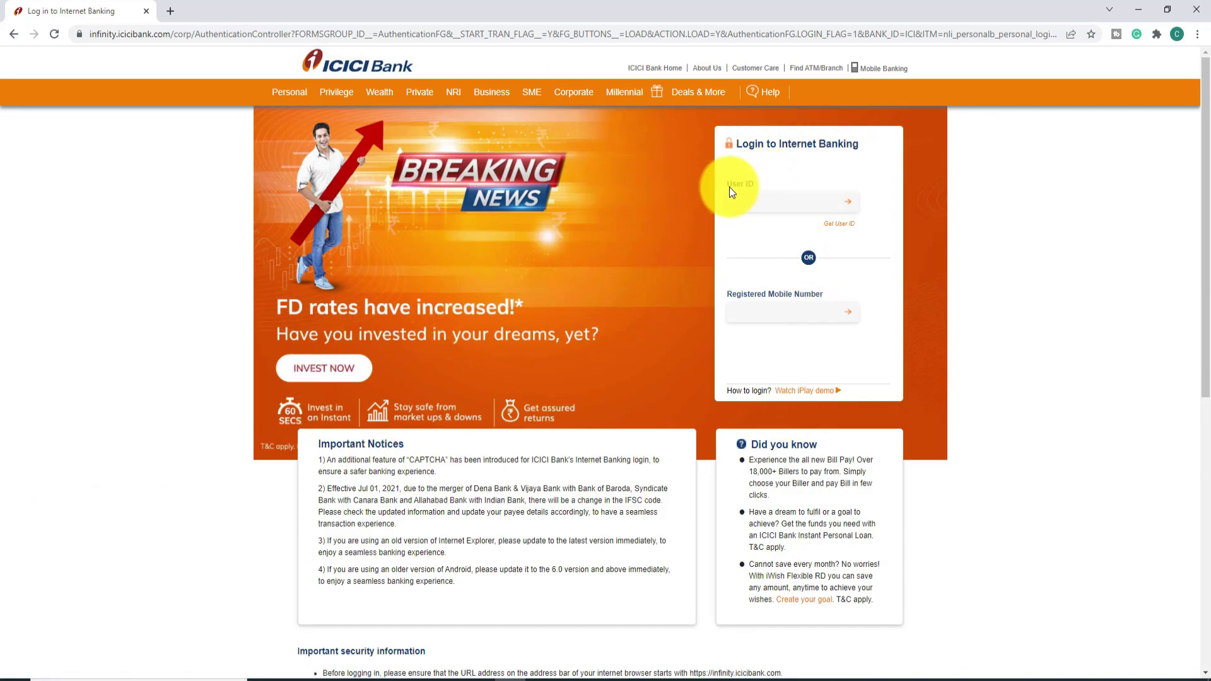
Expand the User ID/Password login form and open the Generate Password page.
{"action": "left_click", "coordinate": [729, 187]}
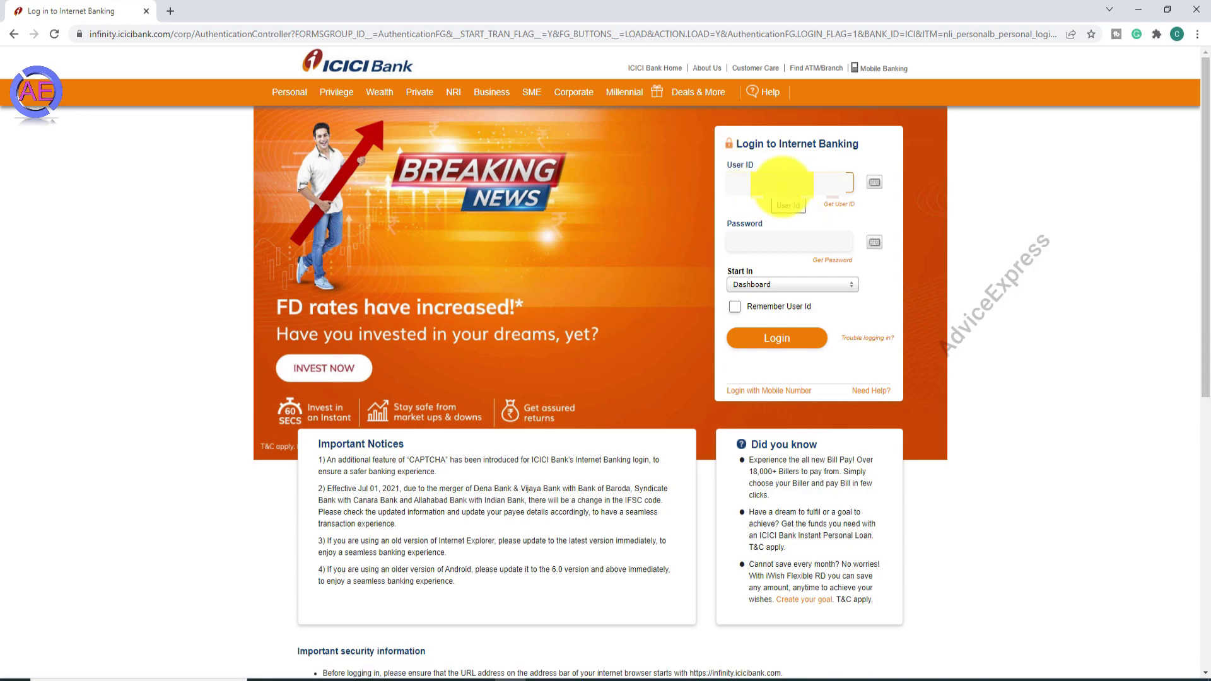
{"action": "left_click", "coordinate": [832, 261]}
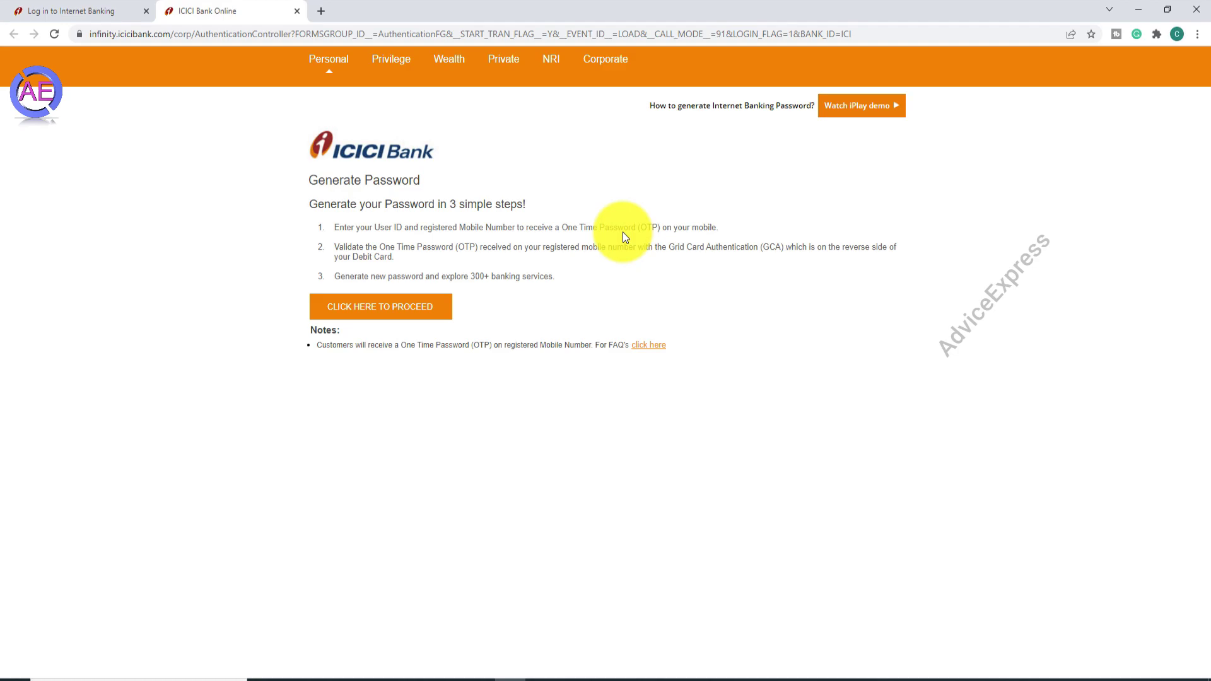
Start password generation, enter the User ID and registered mobile number, and request an OTP.
{"action": "left_click", "coordinate": [370, 311]}
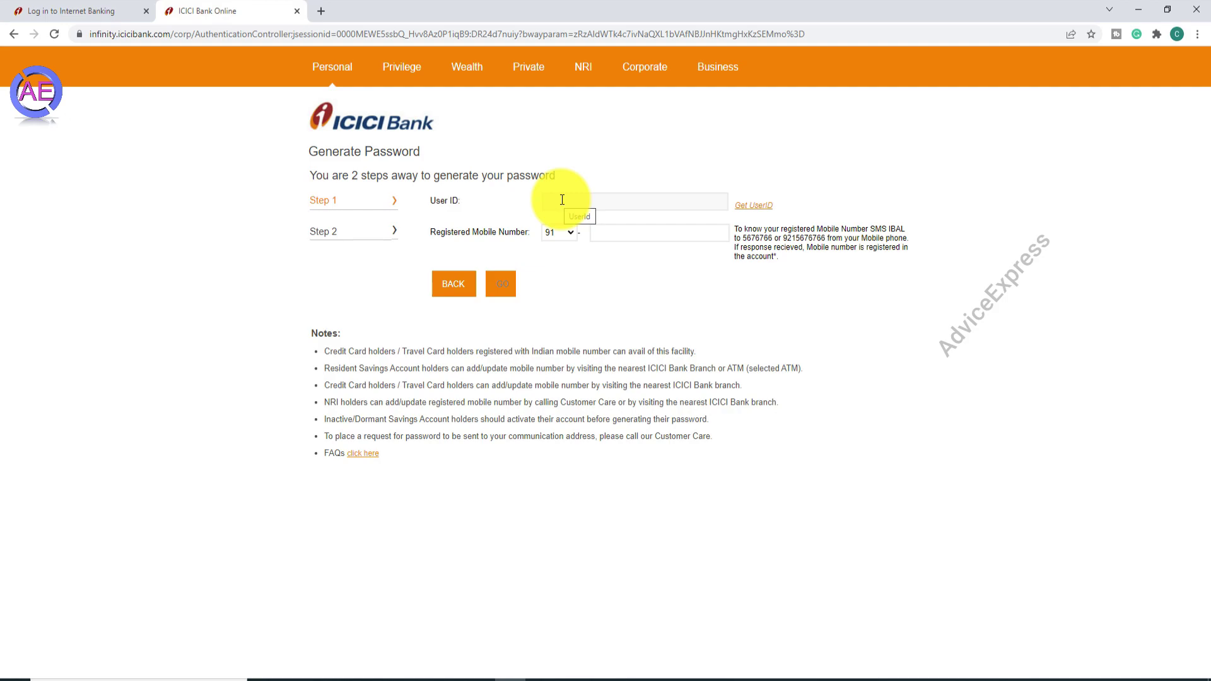
{"action": "left_click", "coordinate": [562, 199]}
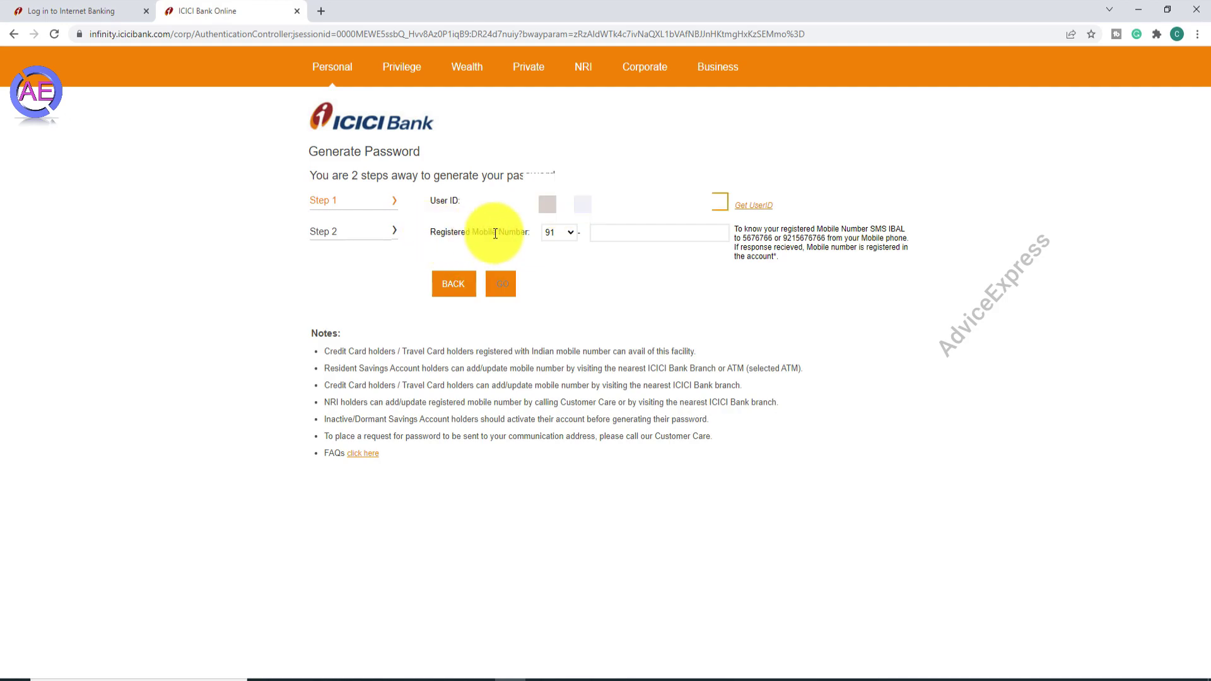
{"action": "left_click", "coordinate": [623, 233]}
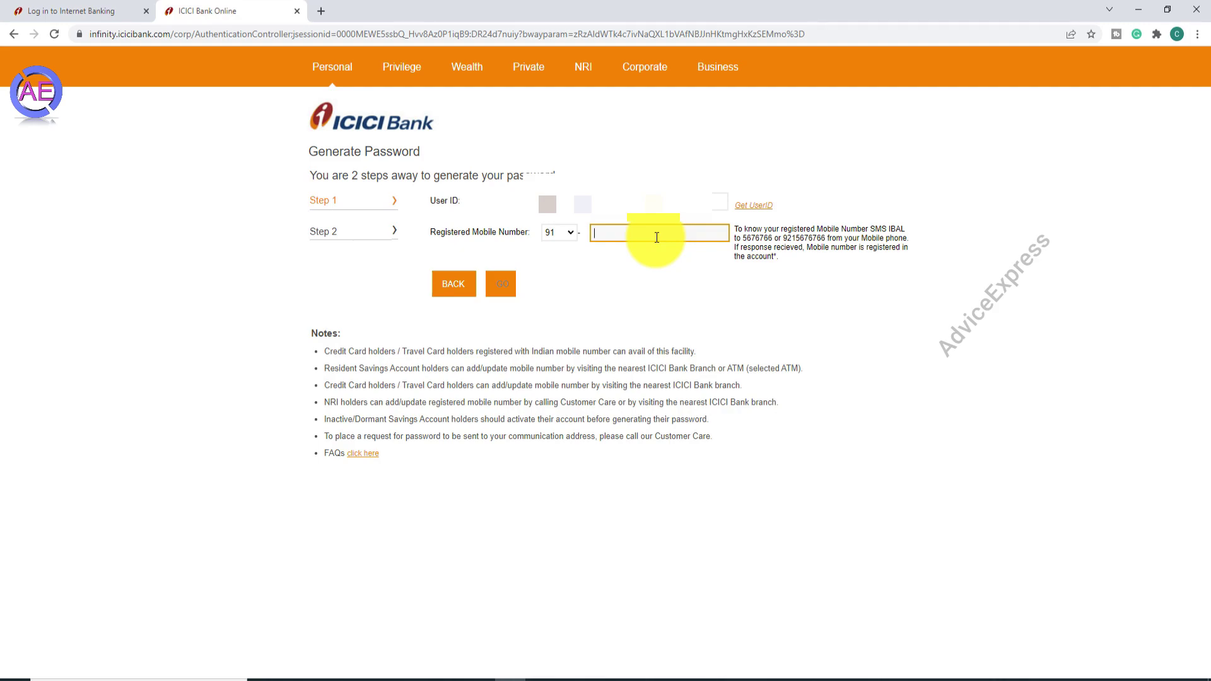
{"action": "type", "text": "9999999999"}
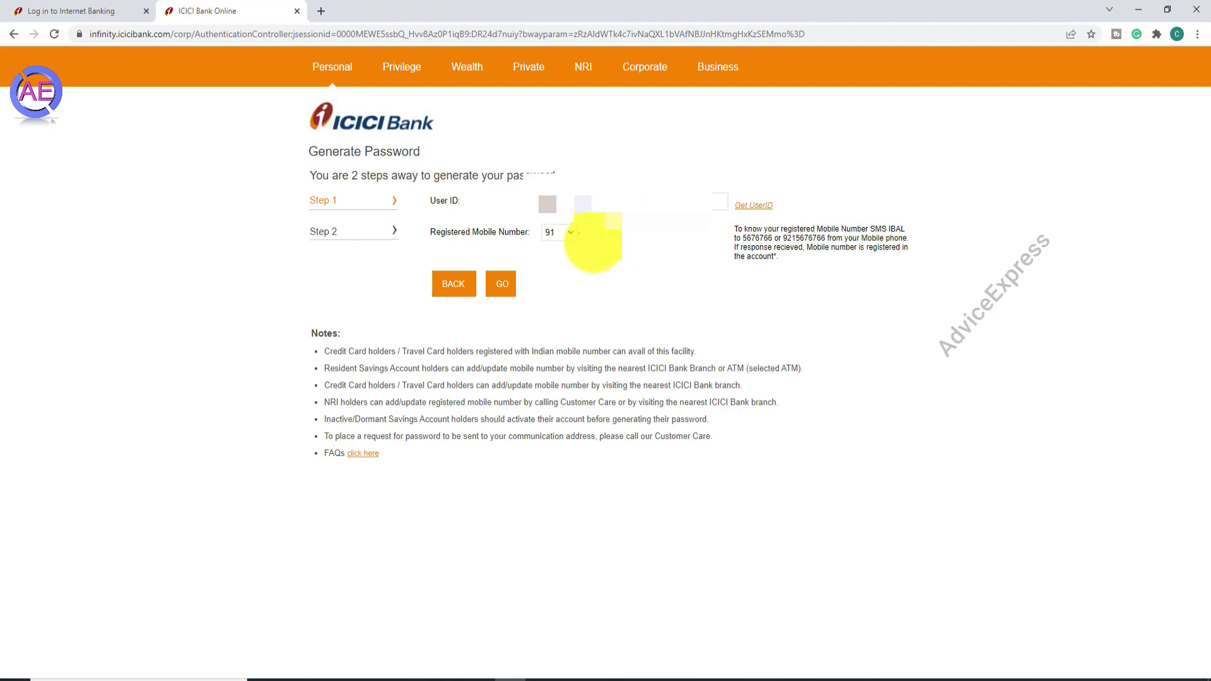
{"action": "left_click", "coordinate": [503, 290]}
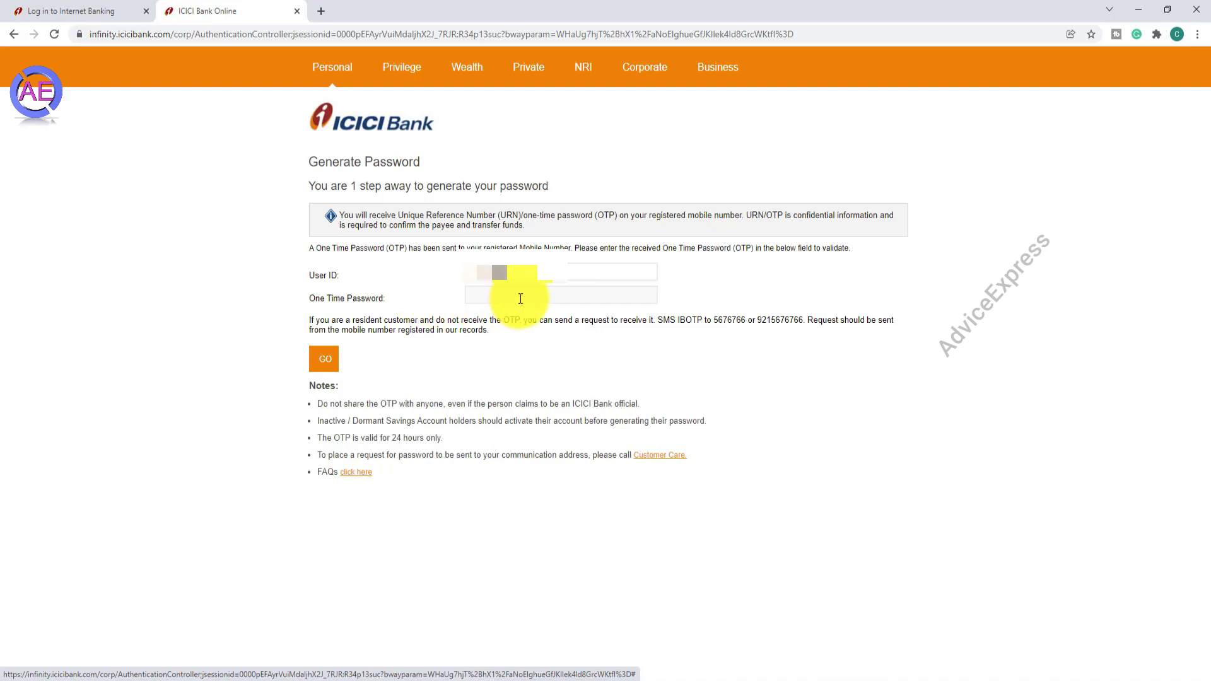
Enter the one-time password received by SMS and submit it for validation.
{"action": "left_click", "coordinate": [521, 295]}
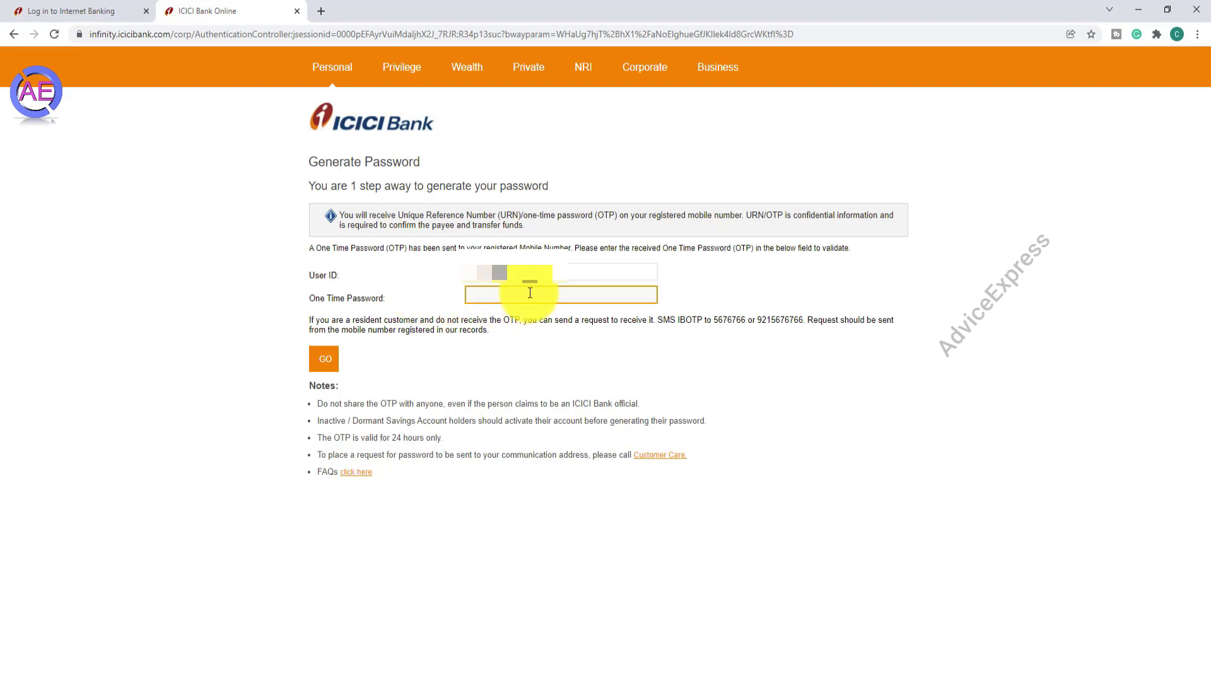
{"action": "type", "text": "••••••"}
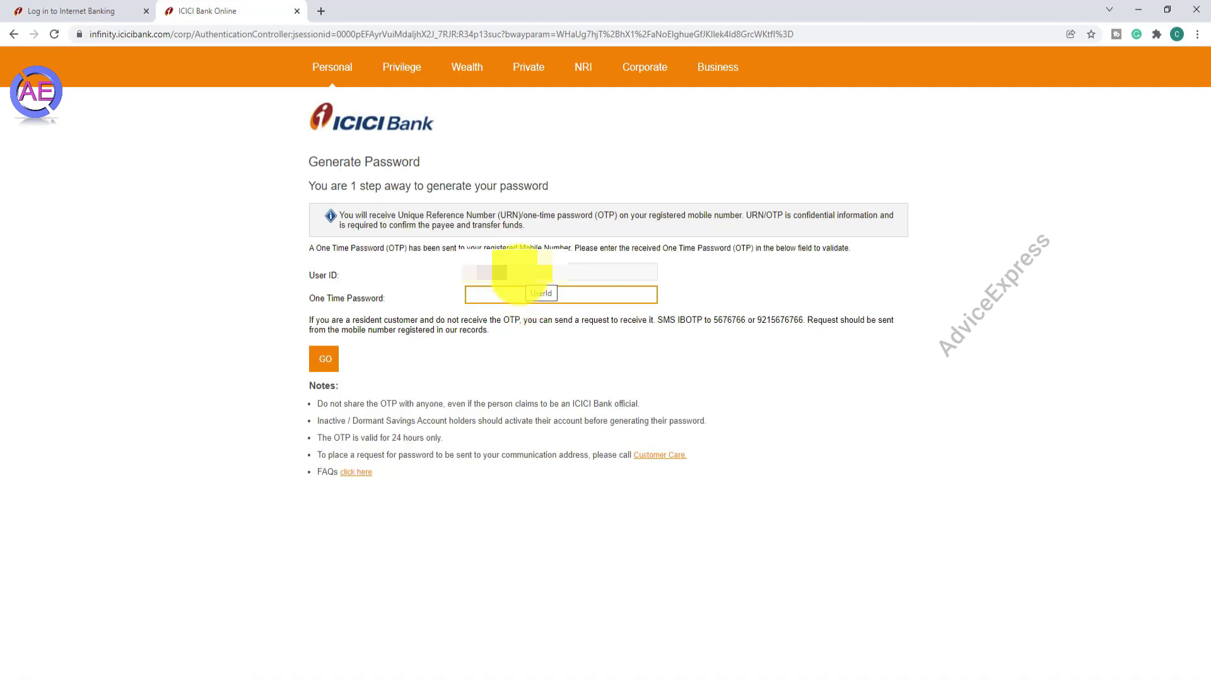
{"action": "left_click", "coordinate": [326, 363]}
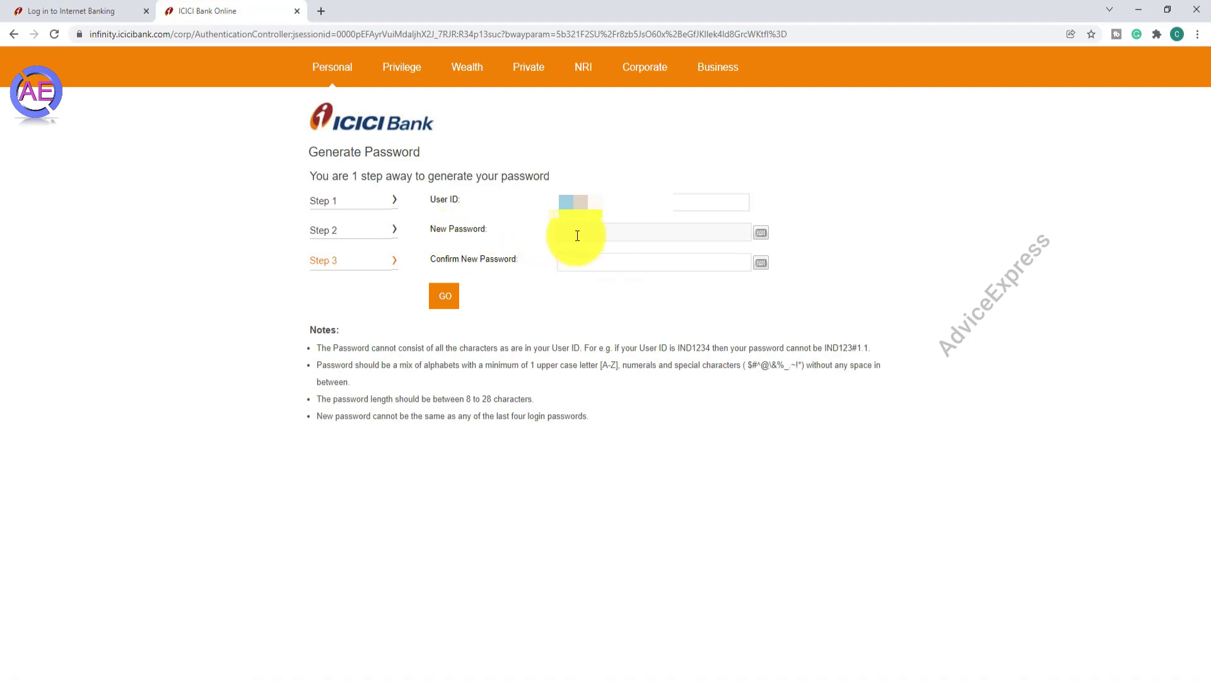
Review the password rules: 8 to 28 characters, an uppercase letter, and the allowed special characters.
{"action": "left_click", "coordinate": [577, 236]}
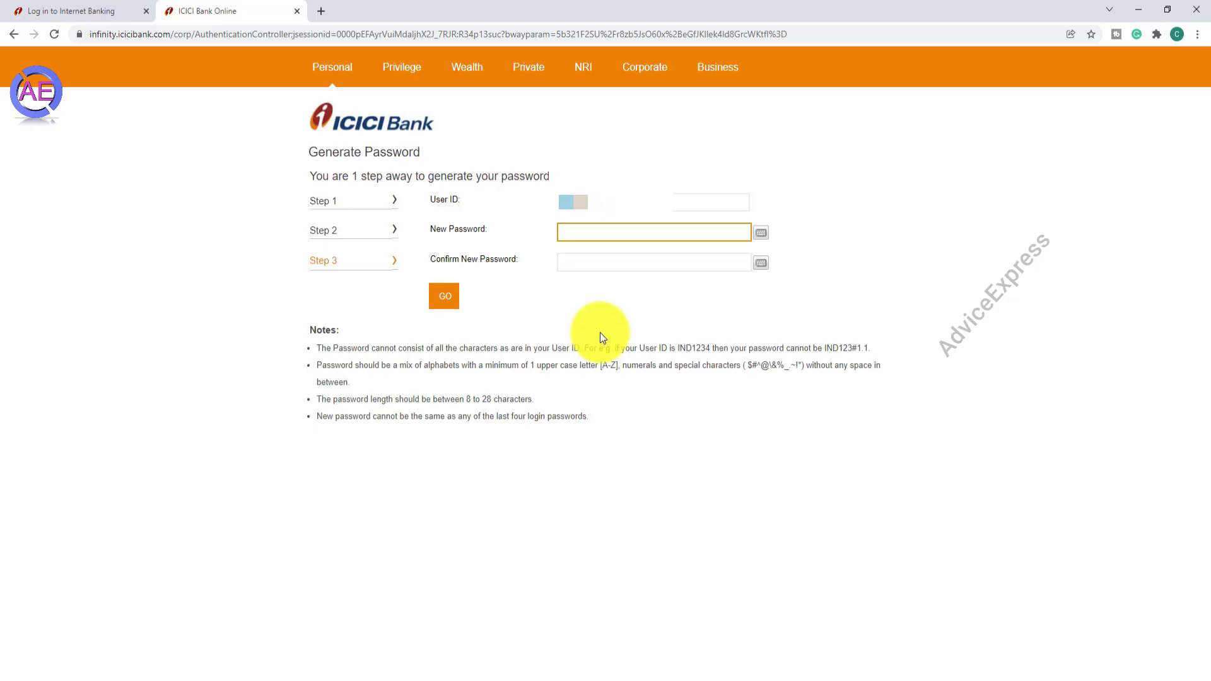
{"action": "left_click_drag", "start_coordinate": [465, 396], "coordinate": [539, 397]}
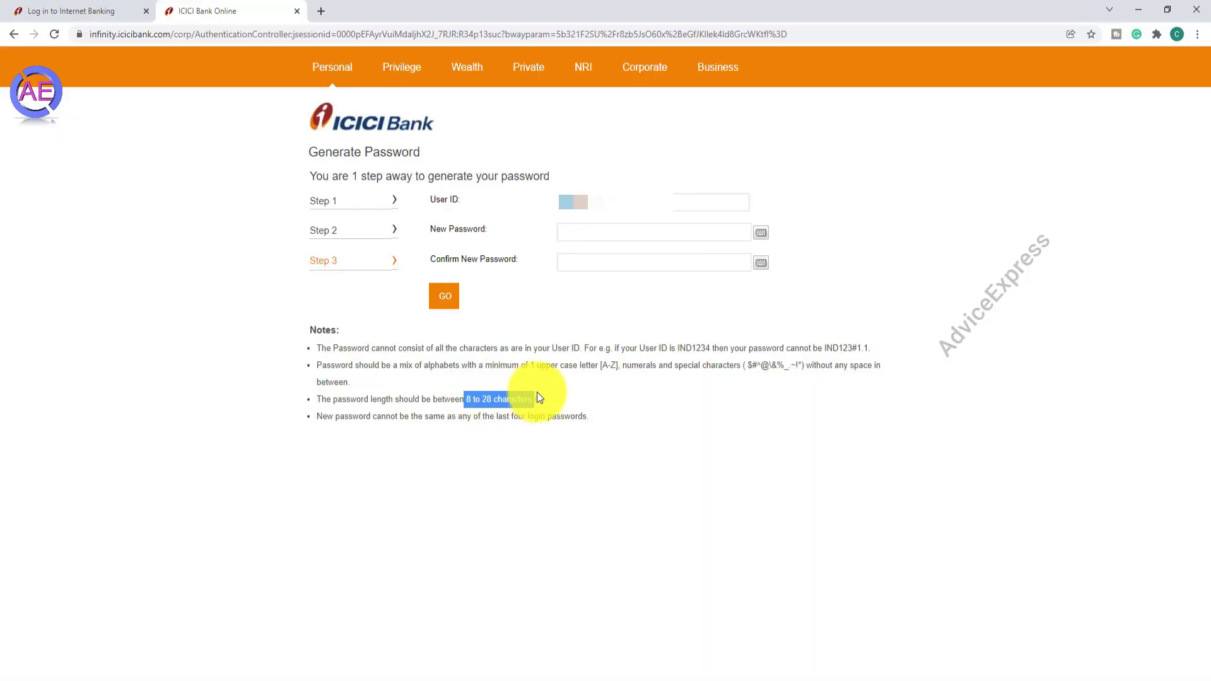
{"action": "double_click", "coordinate": [605, 367]}
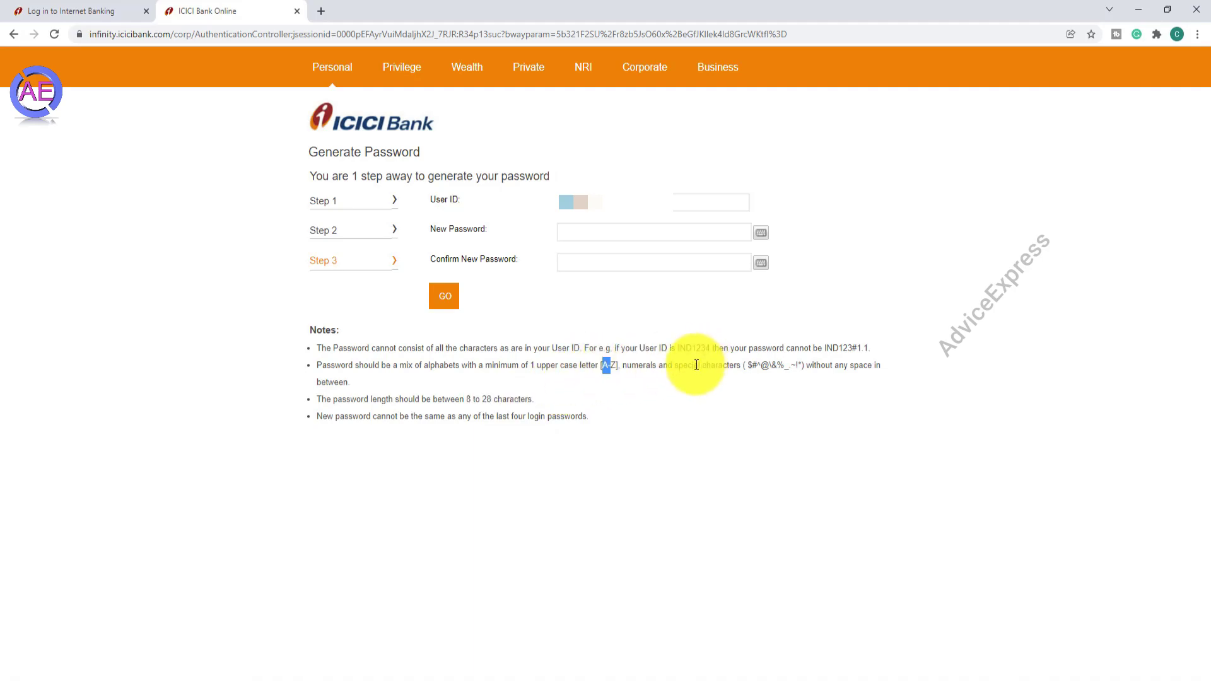
{"action": "left_click_drag", "start_coordinate": [749, 365], "coordinate": [785, 365]}
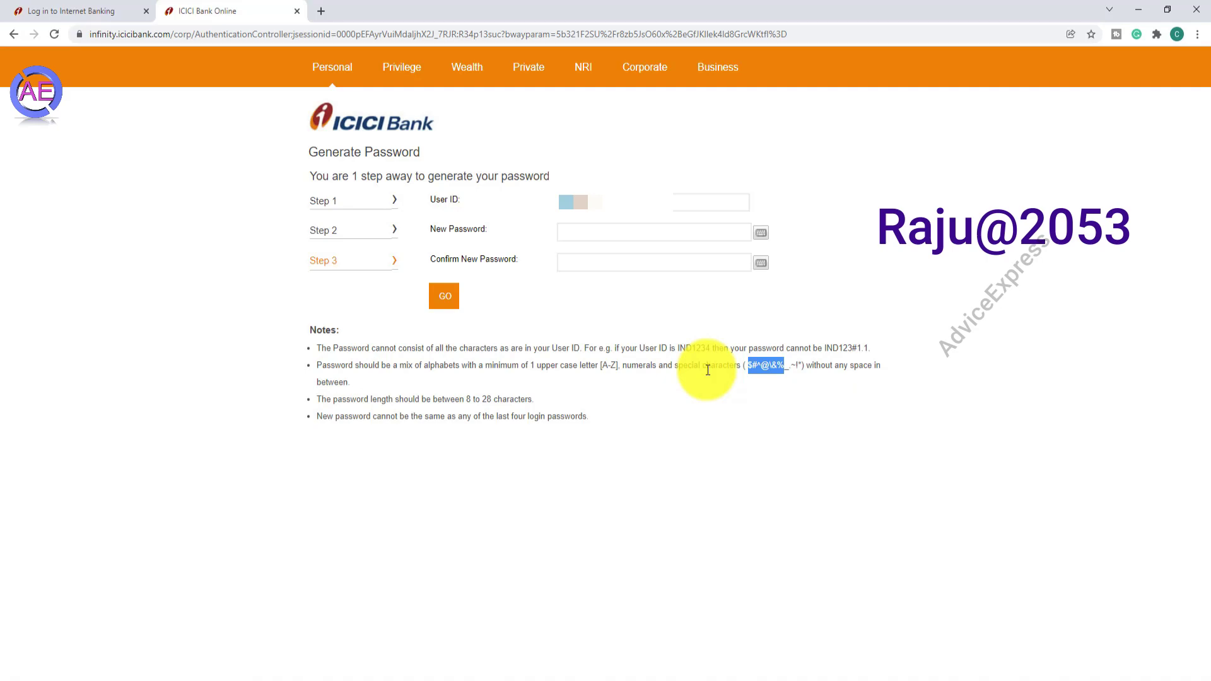
Type a strong new password in New Password and begin confirming it.
{"action": "left_click", "coordinate": [601, 235]}
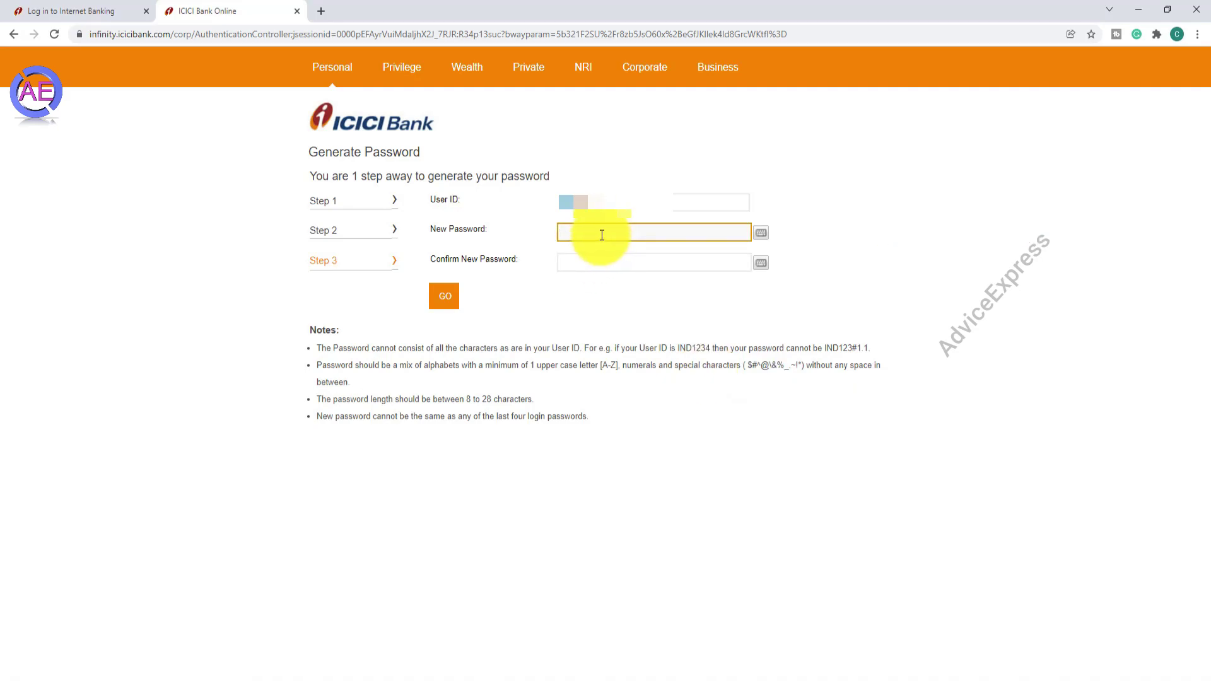
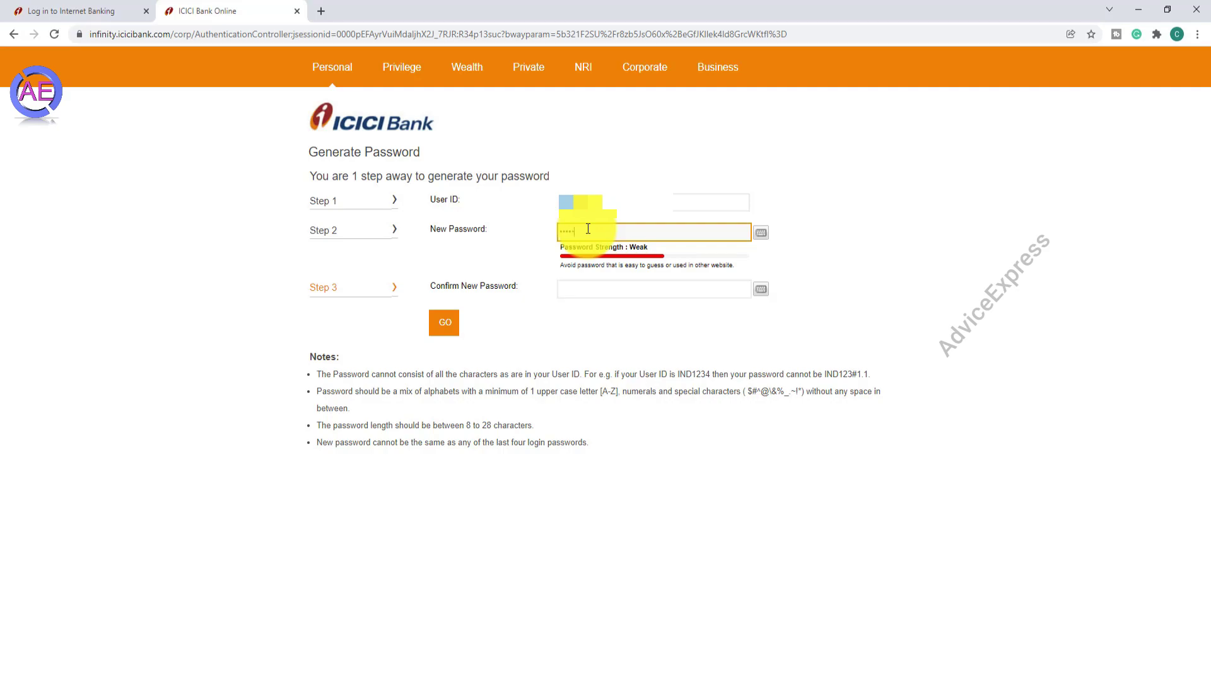
{"action": "left_click", "coordinate": [584, 287]}
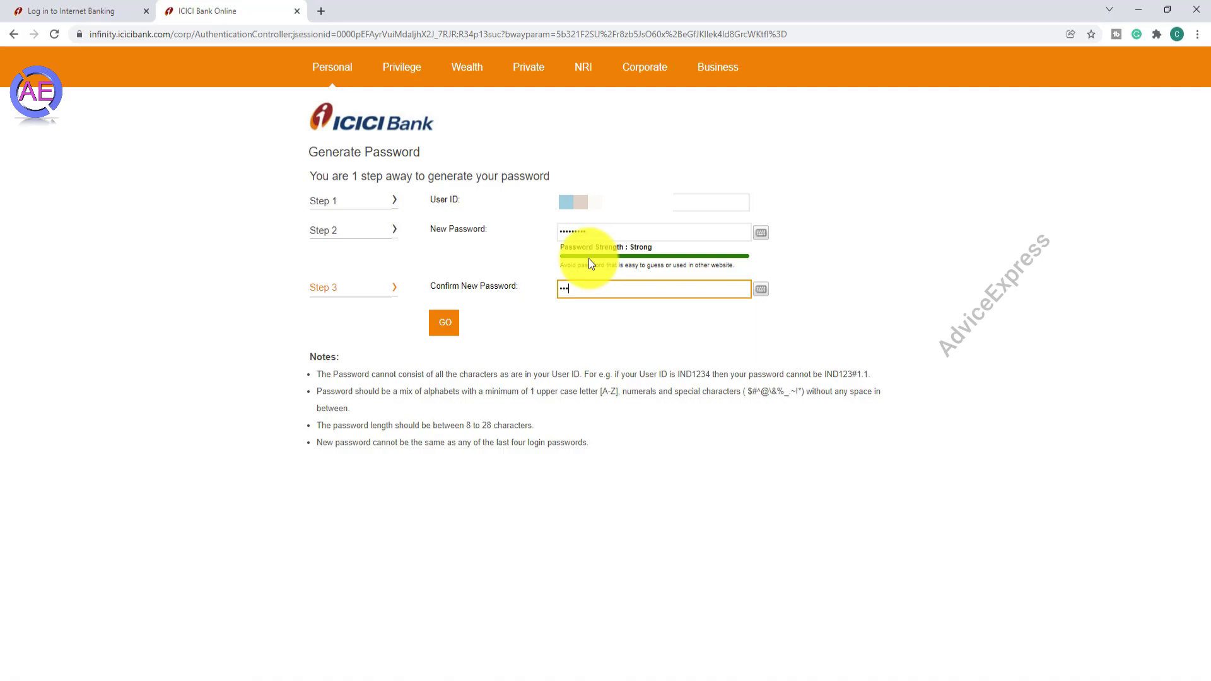
Confirm the new password, note the Congratulations message, and choose LOGIN NOW.
{"action": "left_click", "coordinate": [451, 327]}
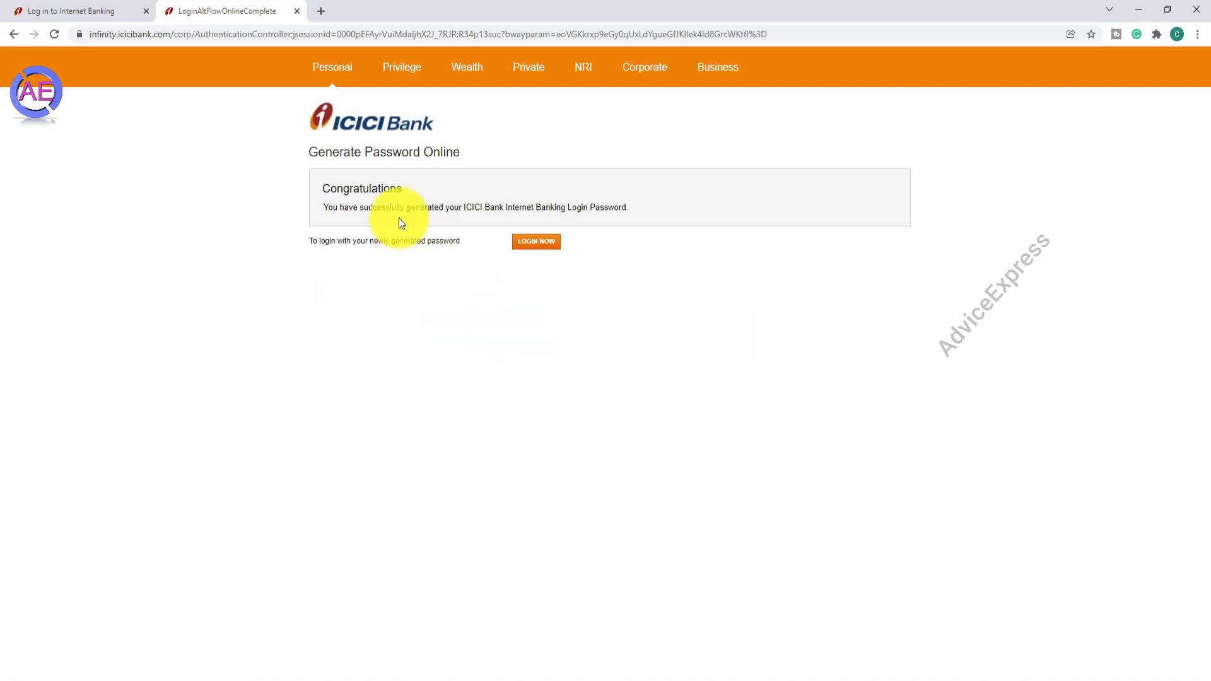
{"action": "left_click_drag", "start_coordinate": [328, 209], "coordinate": [629, 213]}
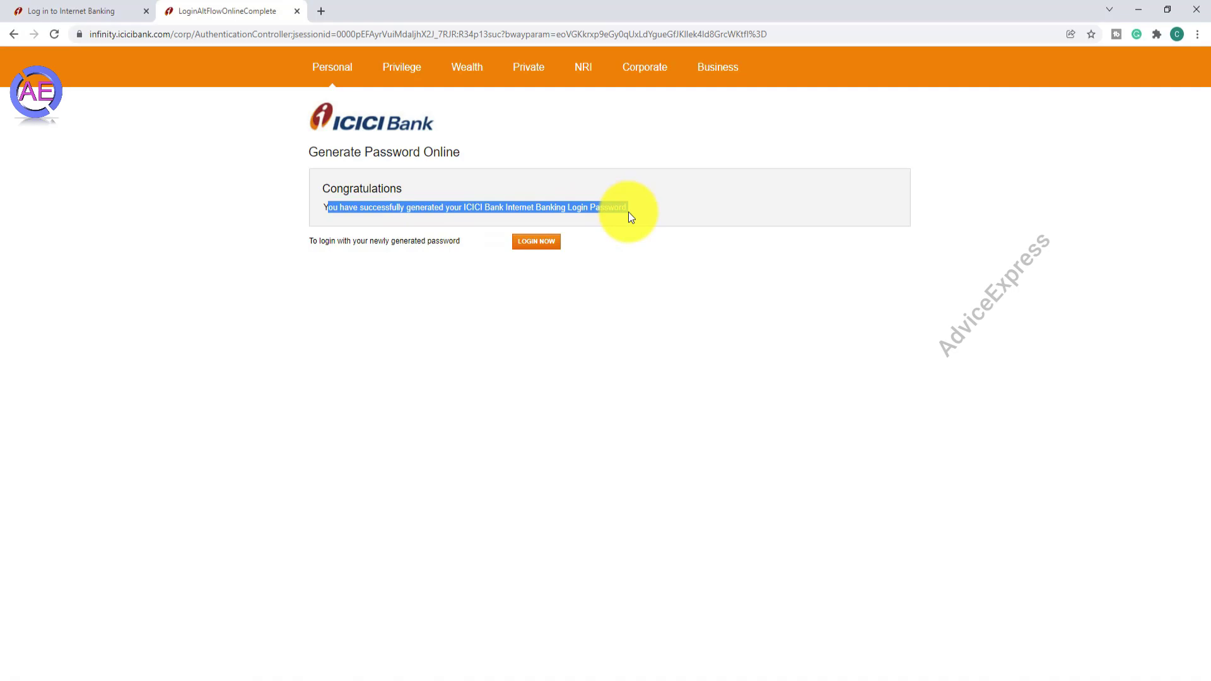
{"action": "left_click", "coordinate": [538, 244]}
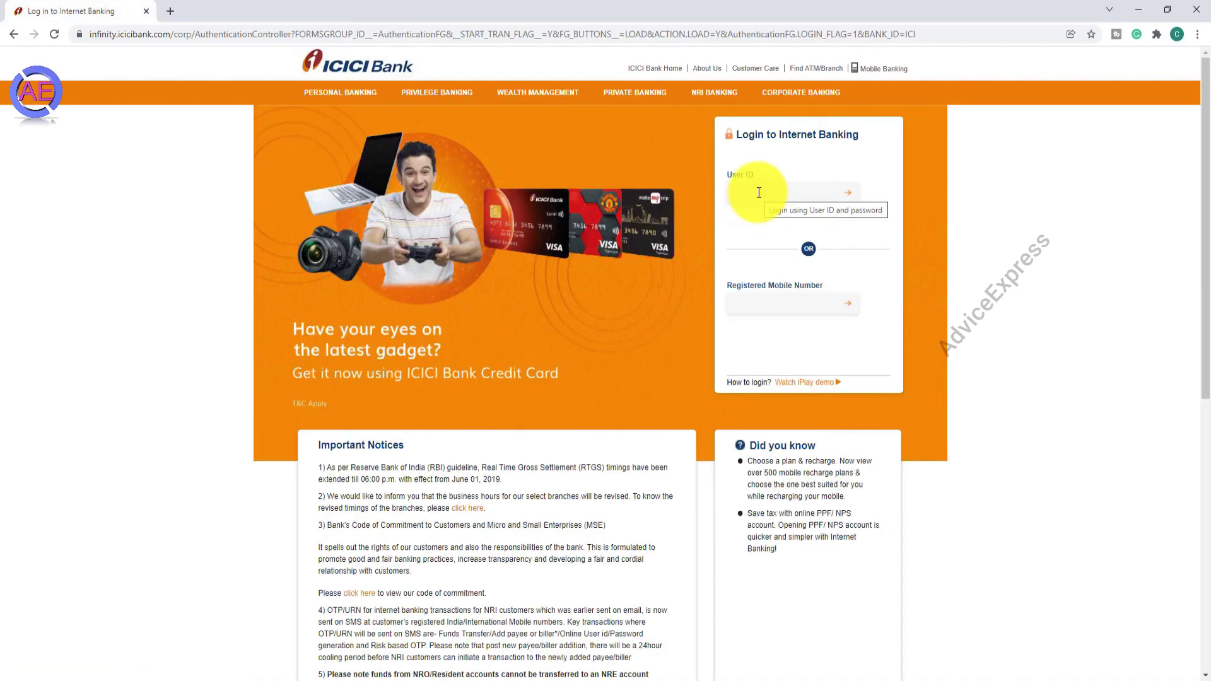
Log in with the User ID and the newly generated password pasted into Password.
{"action": "left_click", "coordinate": [758, 192]}
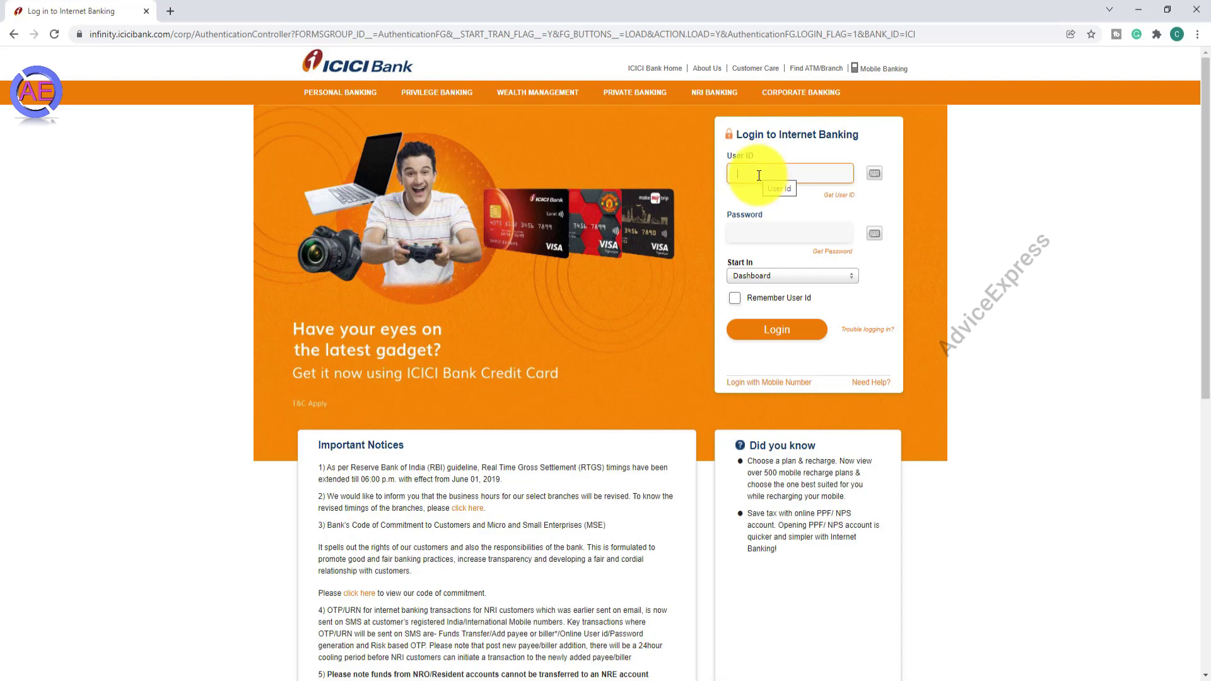
{"action": "left_click", "coordinate": [743, 231]}
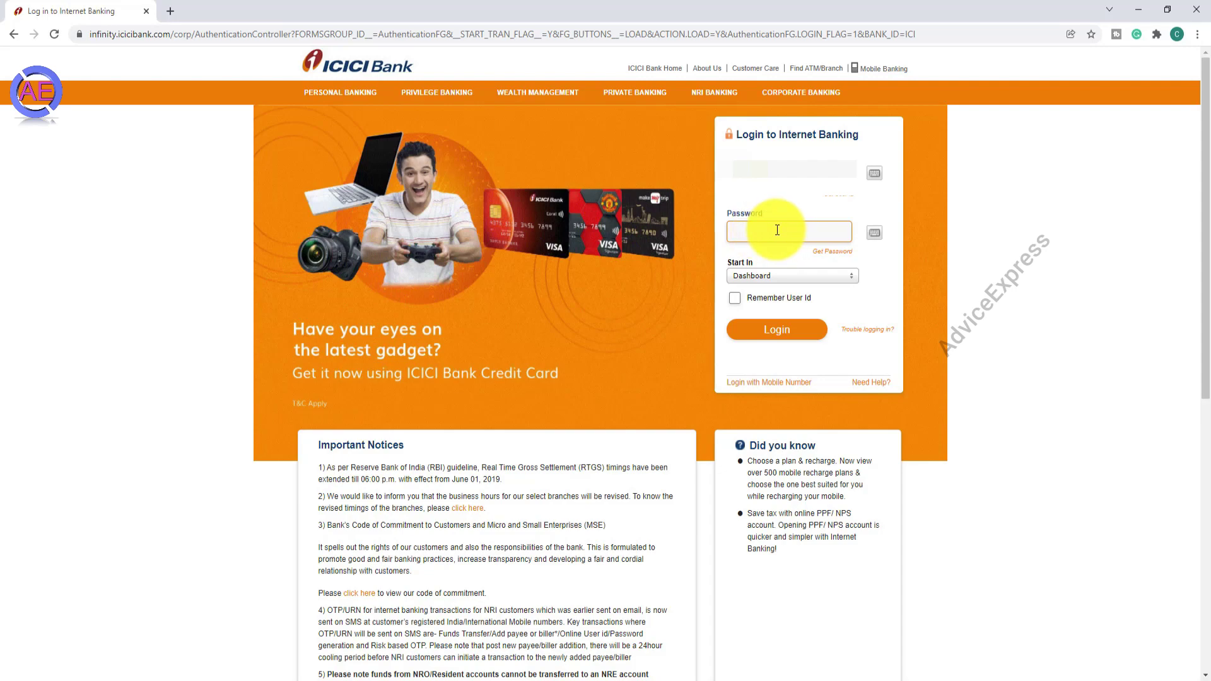
{"action": "key", "text": "ctrl+v"}
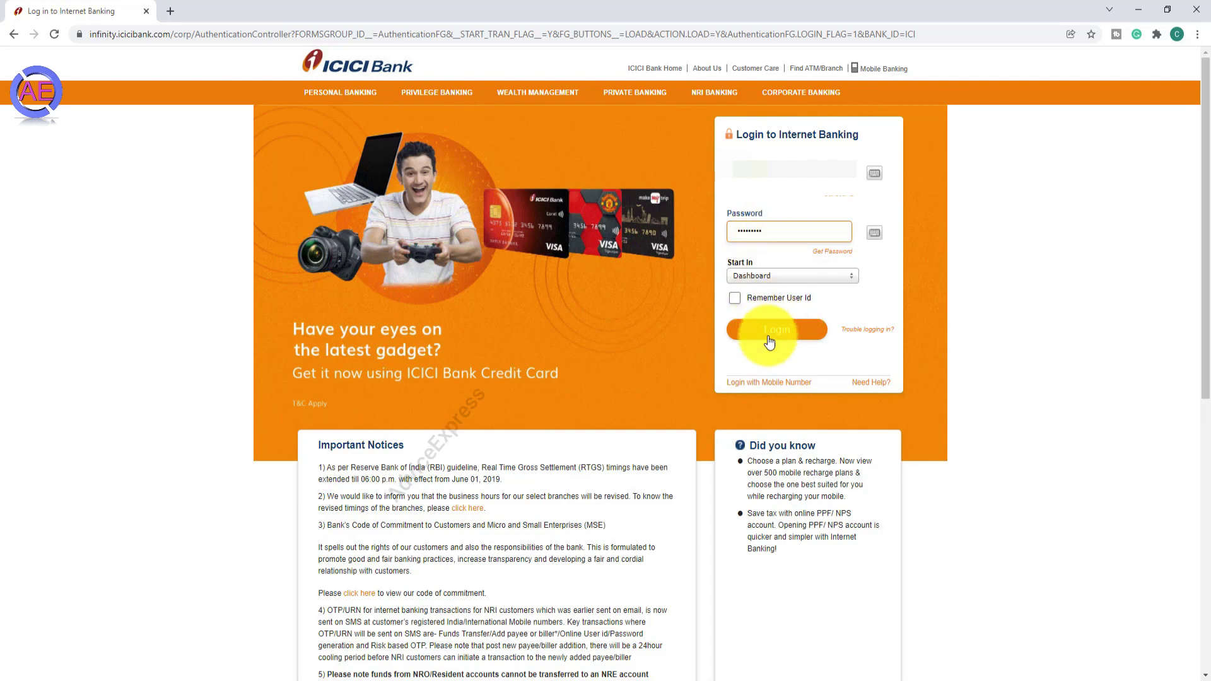
{"action": "left_click", "coordinate": [782, 337]}
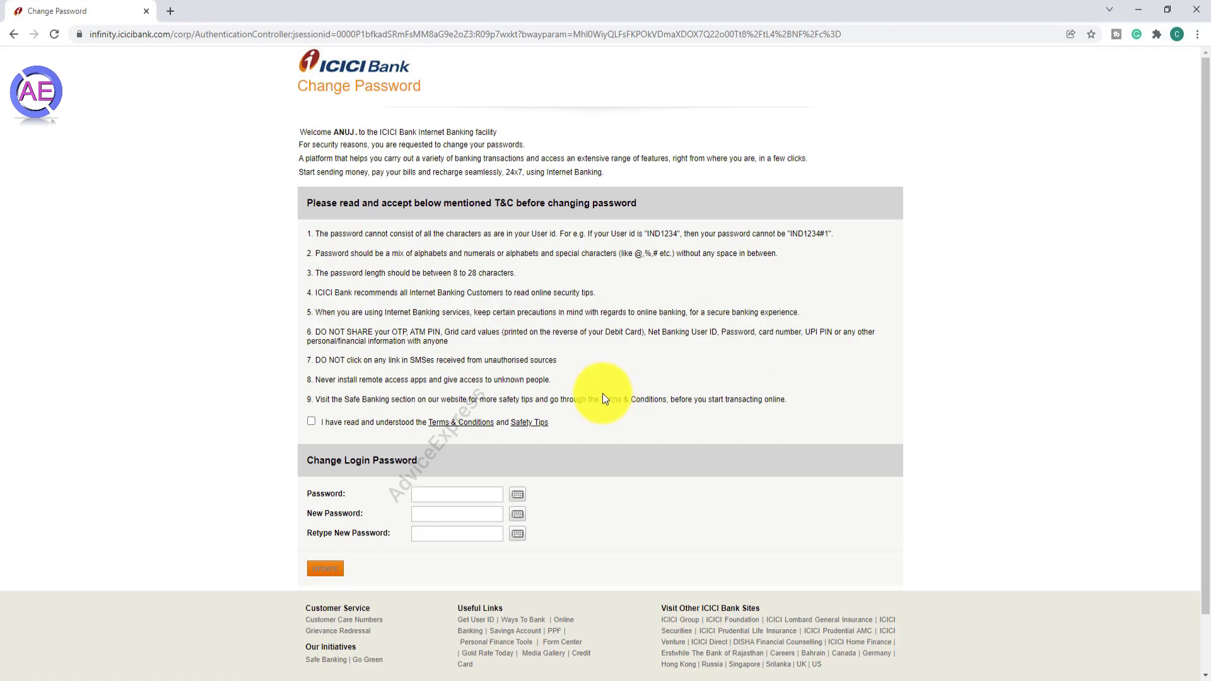
Accept the T&C, enter the current password, set and retype a new 12-character password, then UPDATE.
{"action": "left_click", "coordinate": [310, 420]}
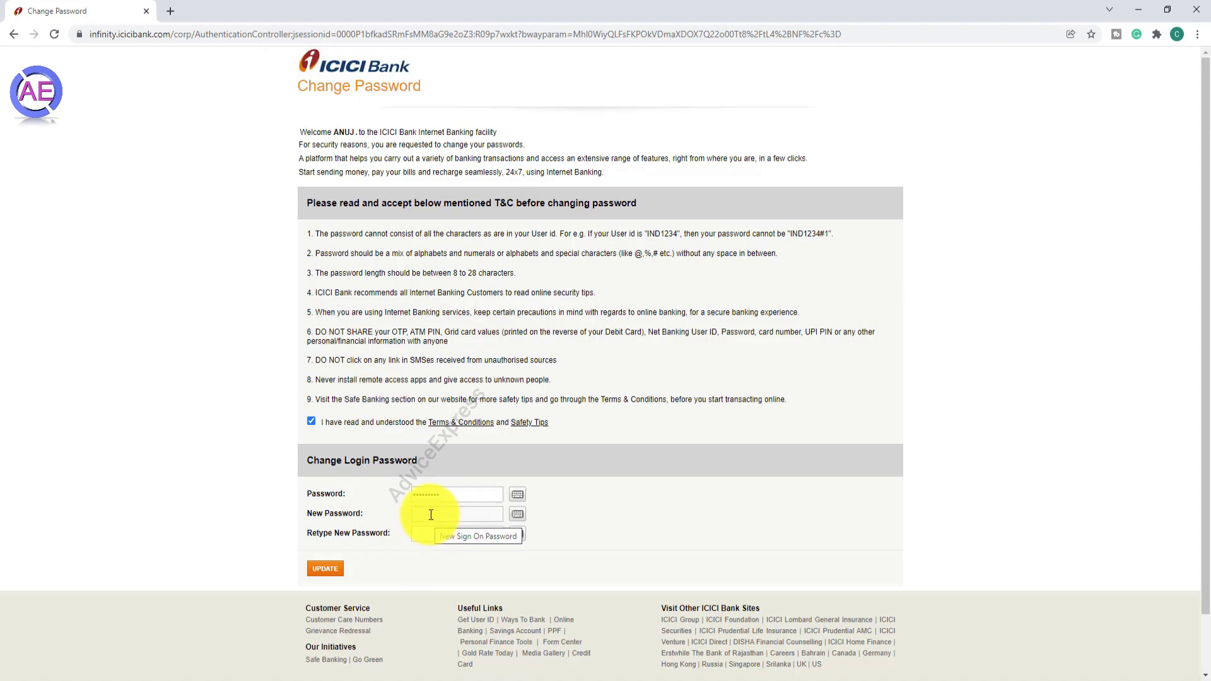
{"action": "key", "text": "ctrl+v"}
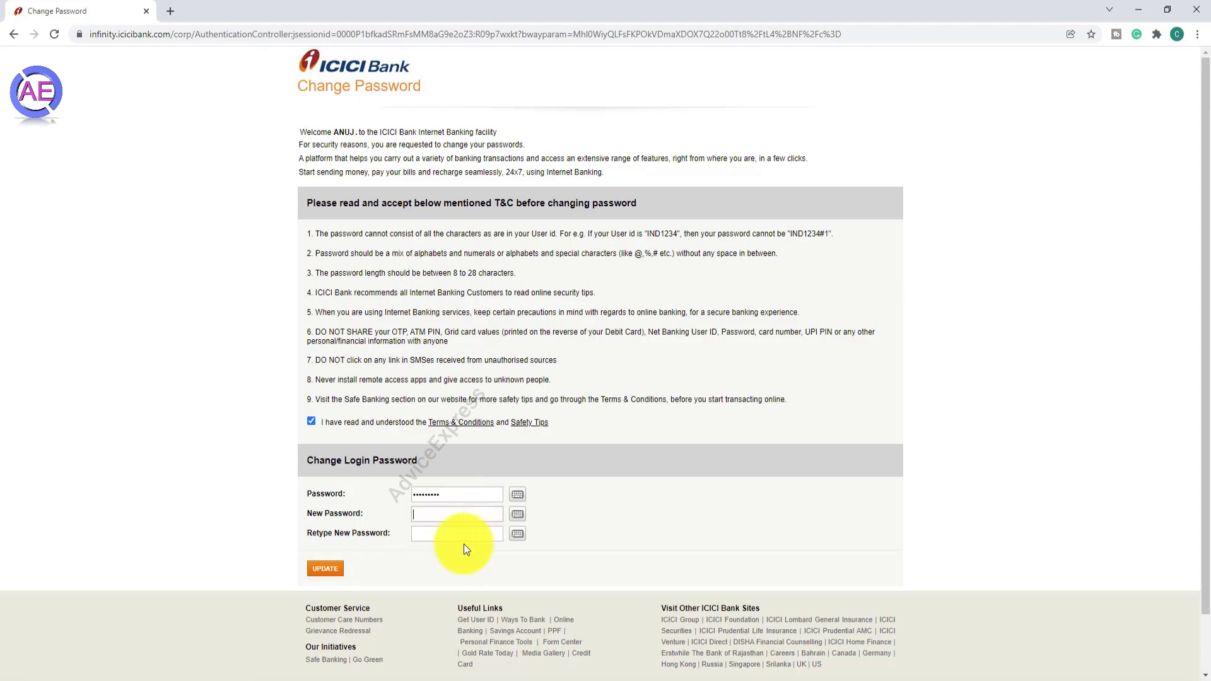
{"action": "key", "text": "Tab"}
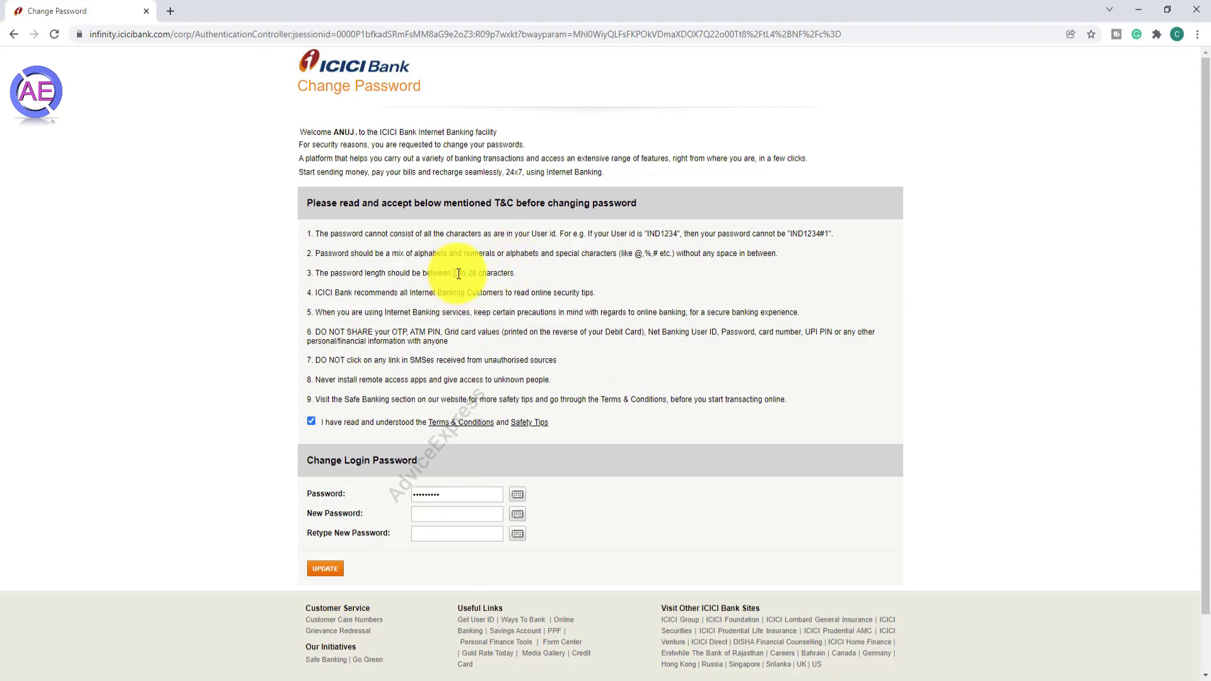
{"action": "left_click_drag", "start_coordinate": [459, 273], "coordinate": [517, 276]}
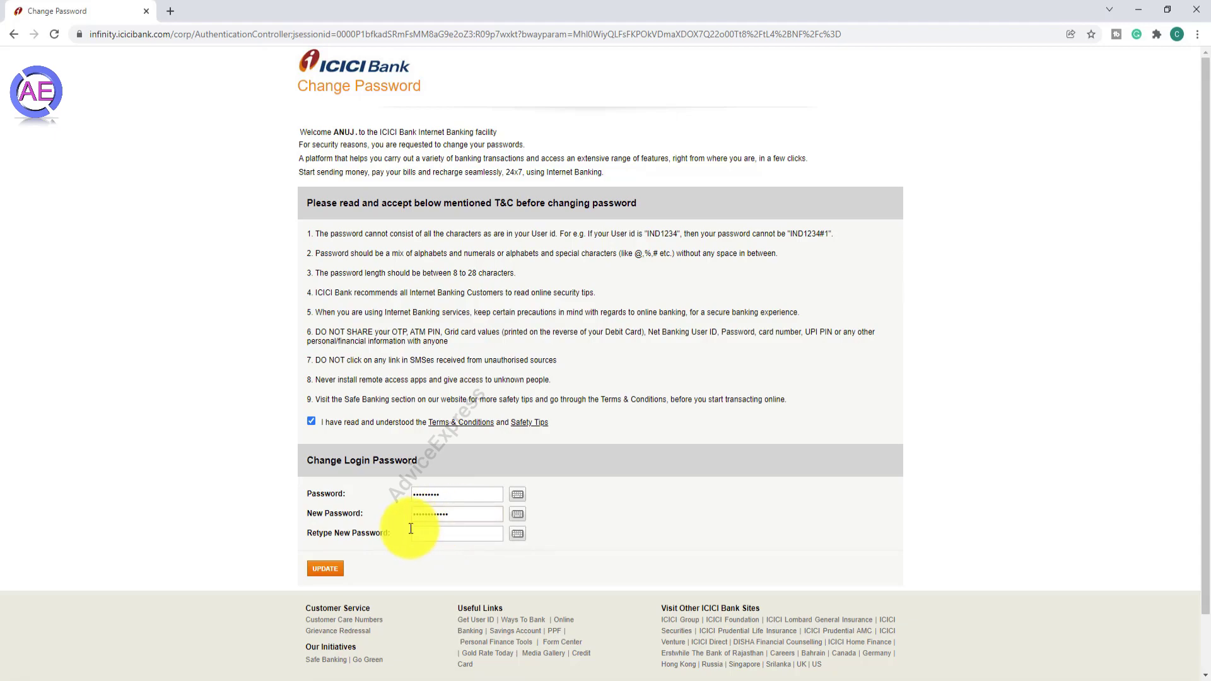
{"action": "left_click", "coordinate": [420, 537]}
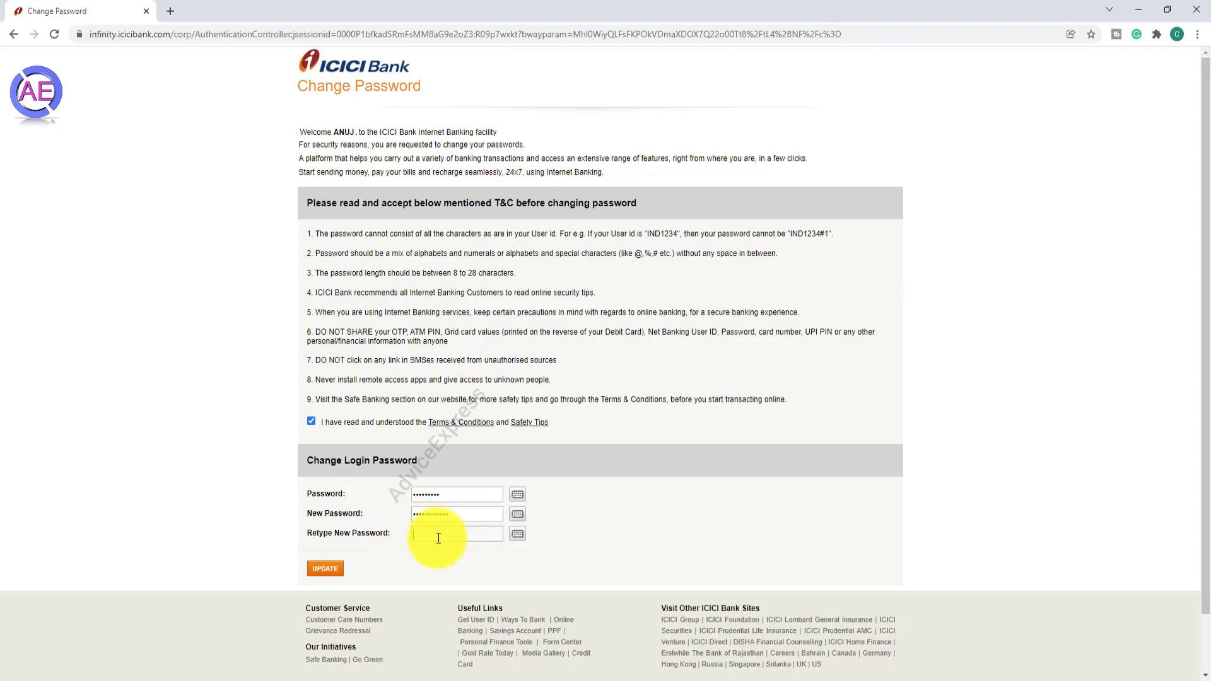
{"action": "key", "text": "ctrl+v"}
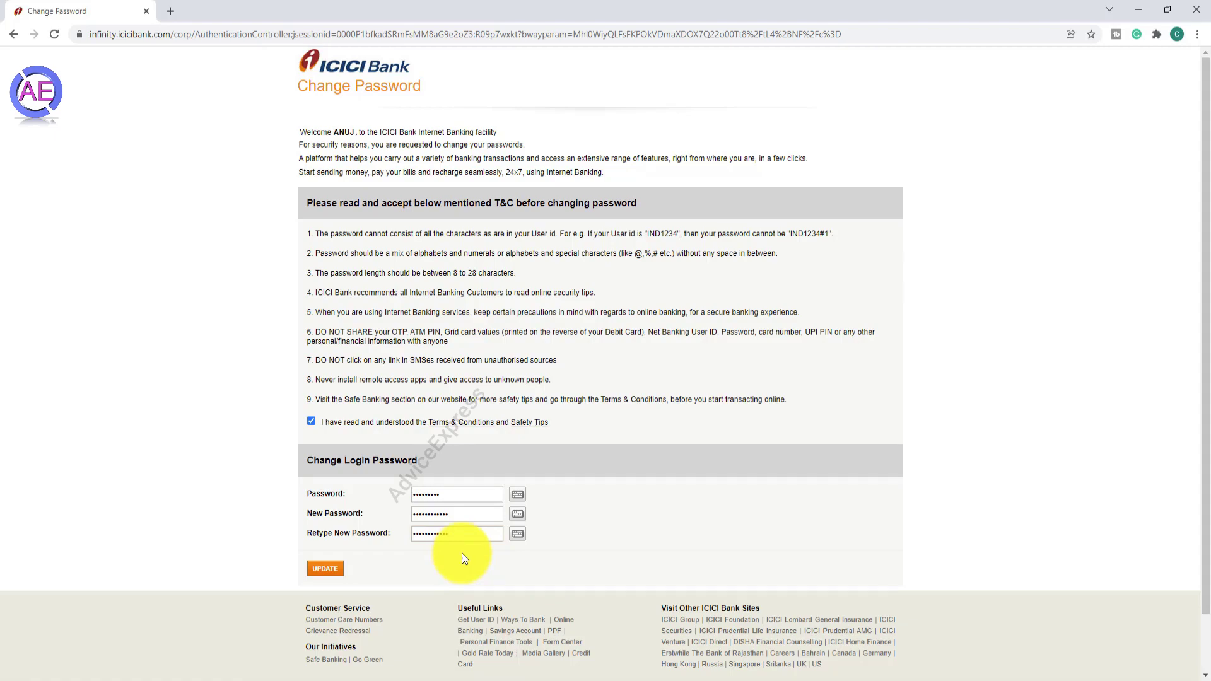
{"action": "left_click", "coordinate": [325, 570]}
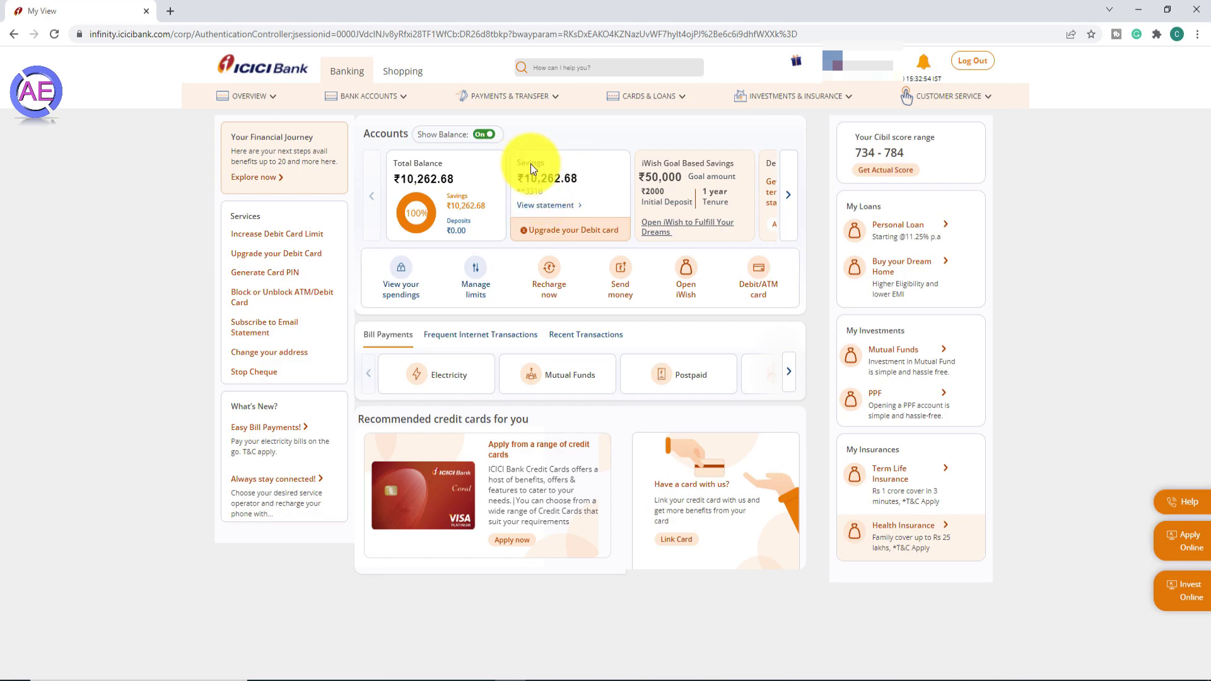
{"action": "left_click", "coordinate": [548, 211]}
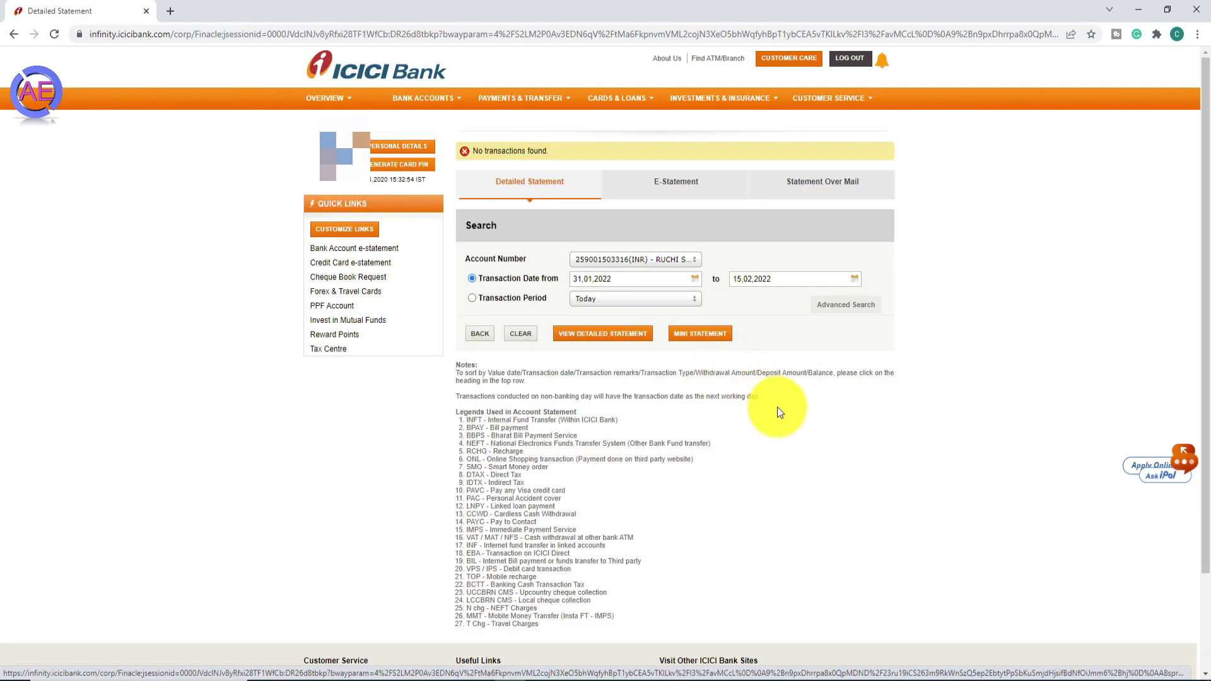
{"action": "left_click", "coordinate": [710, 339]}
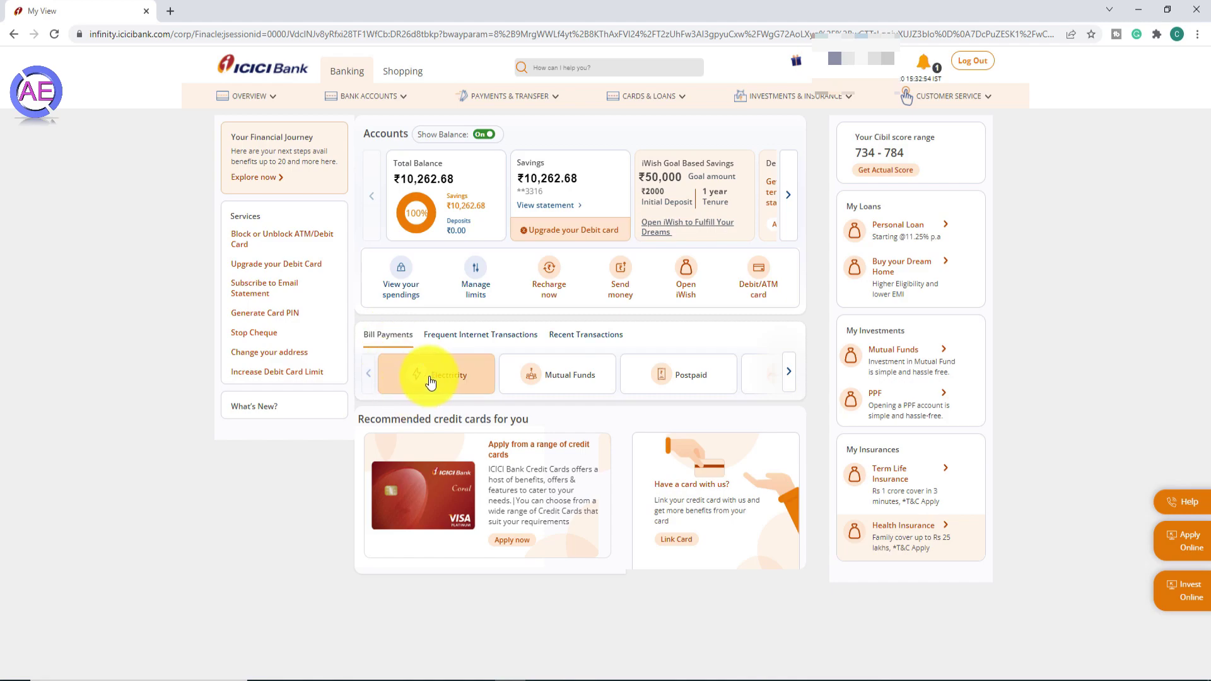
{"action": "left_click", "coordinate": [446, 383]}
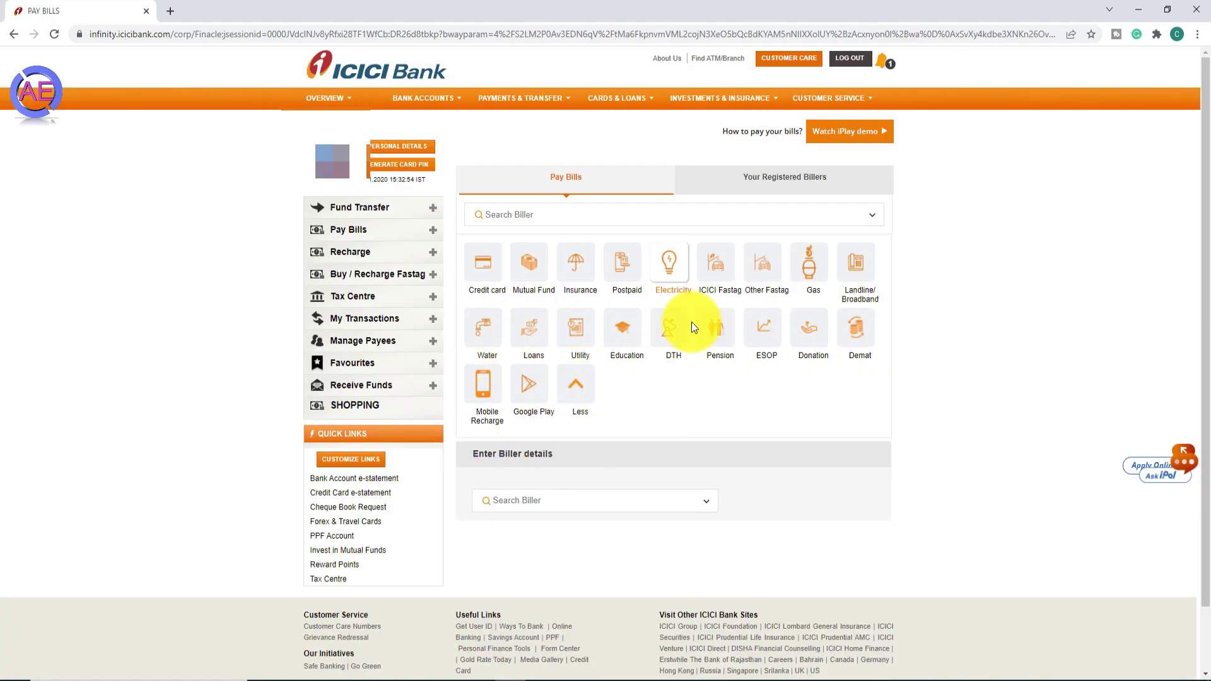
{"action": "key", "text": "alt+Left"}
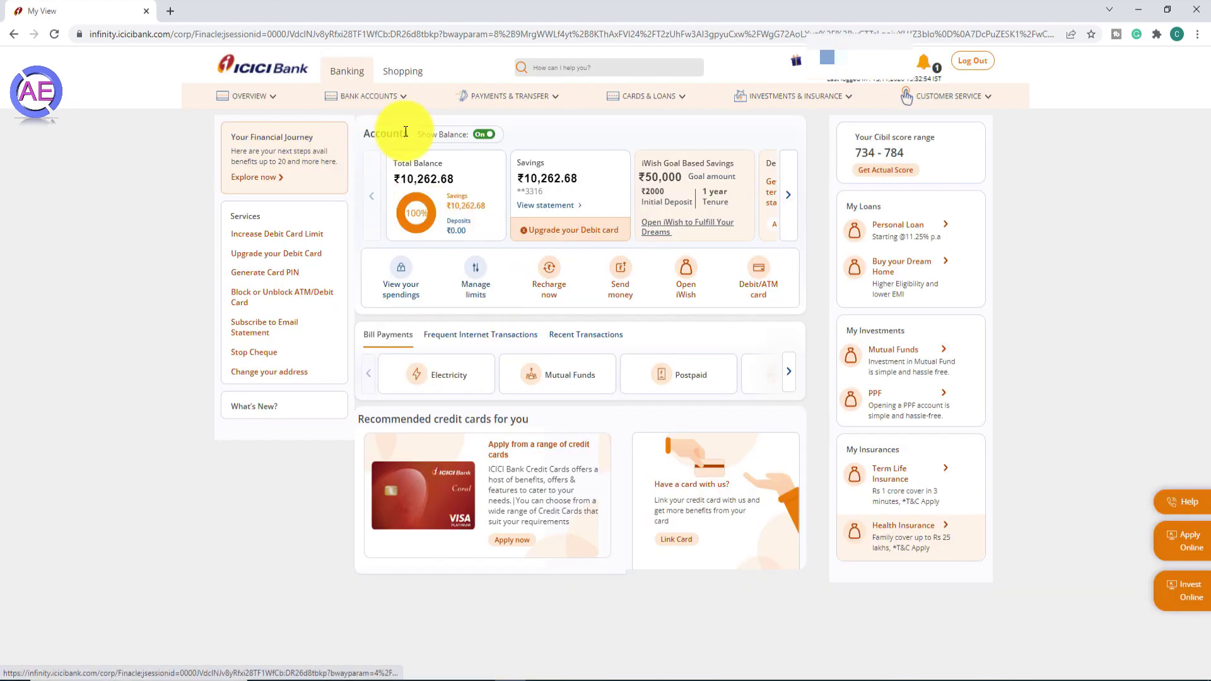
{"action": "mouse_move", "coordinate": [252, 100]}
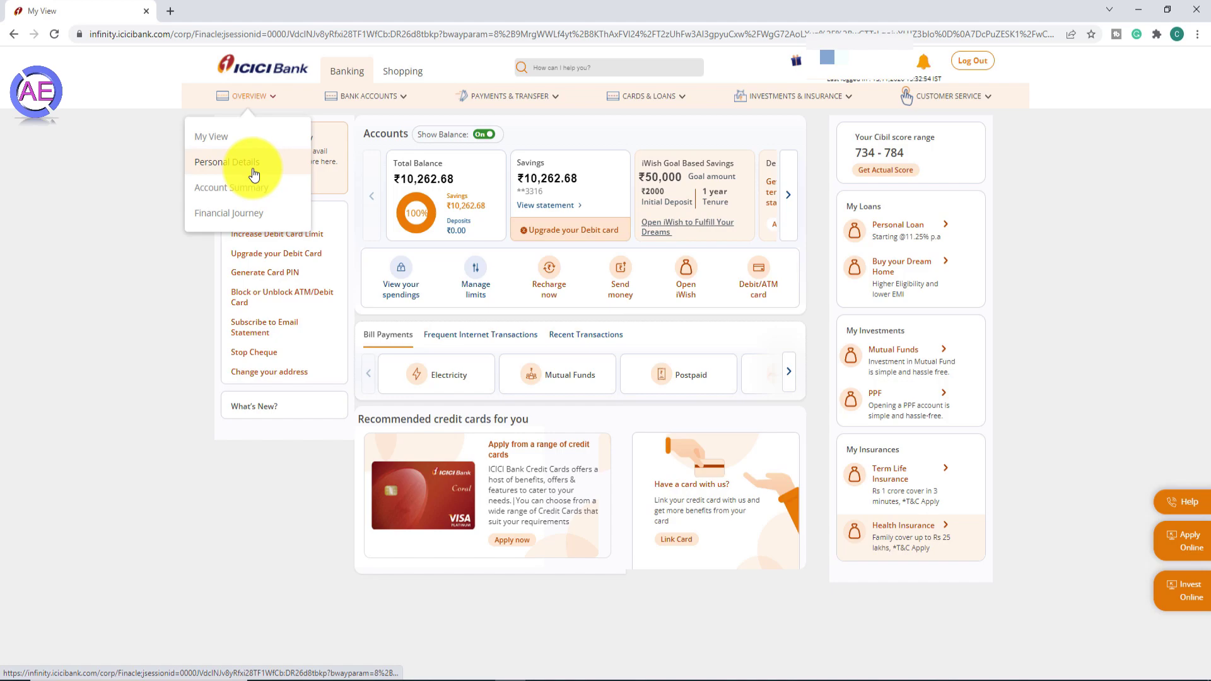
{"action": "mouse_move", "coordinate": [398, 100]}
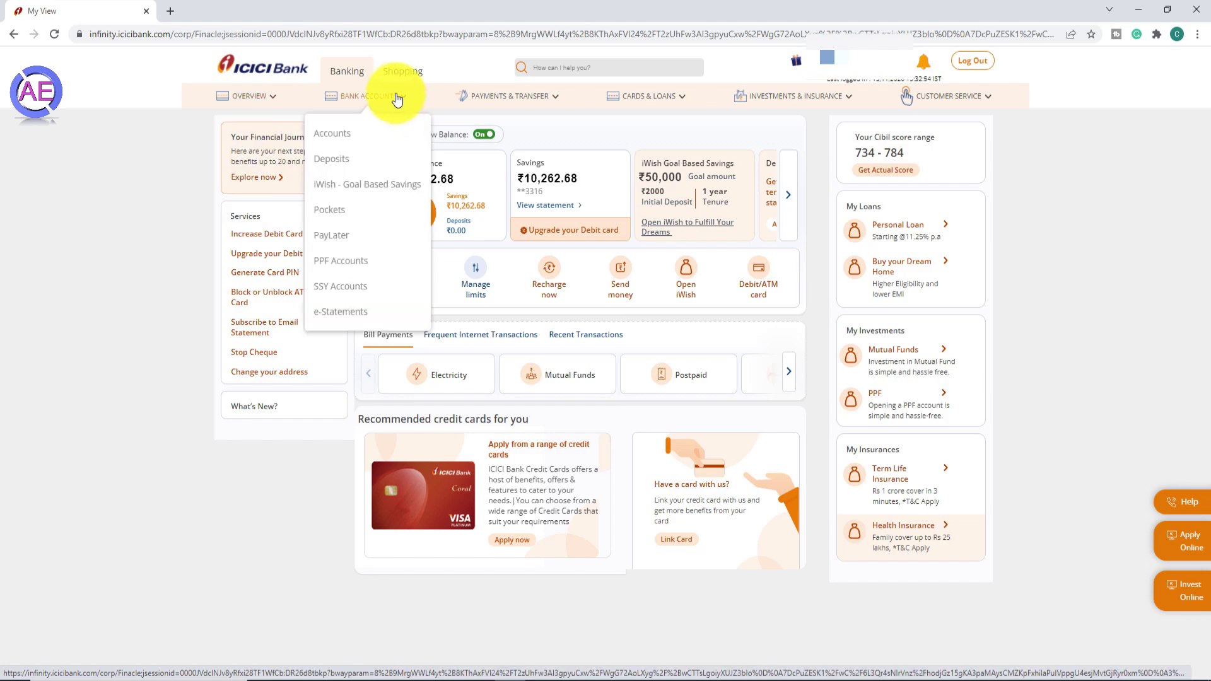